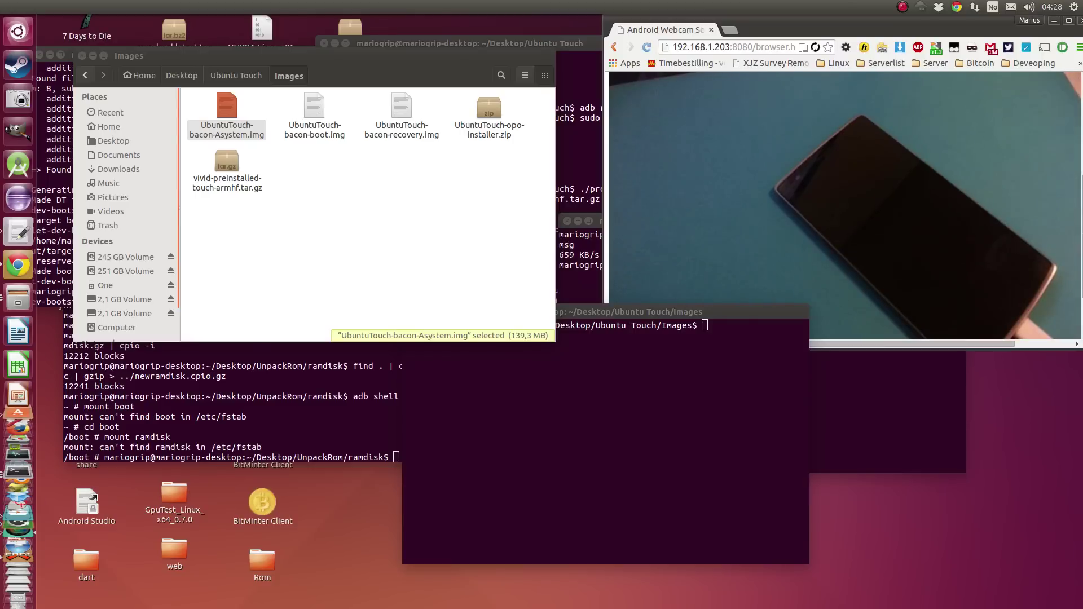
Review the installation files in the Images folder: the Asystem, boot and recovery images, UbuntuTouch-opo-installer.zip and vivid-preinstalled-touch-armhf.tar.gz.
click(660, 397)
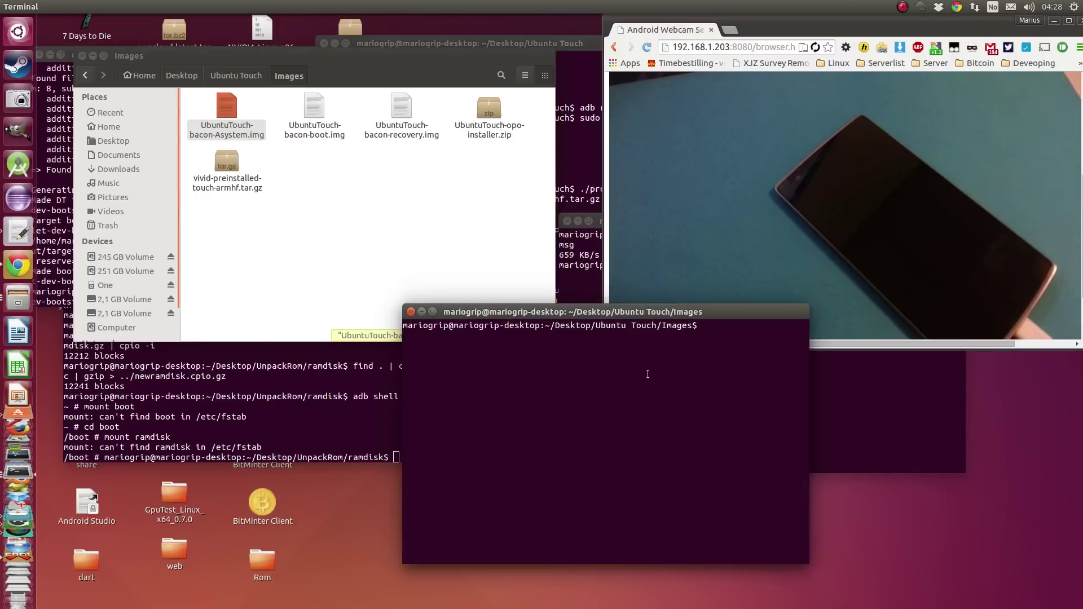
drag(514, 231, 224, 131)
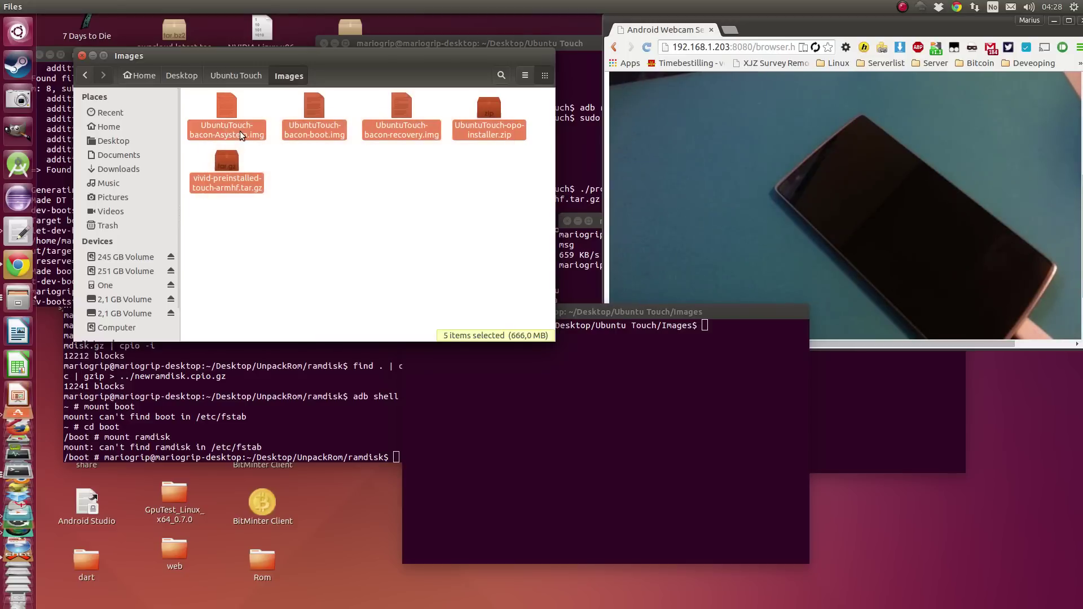
click(336, 201)
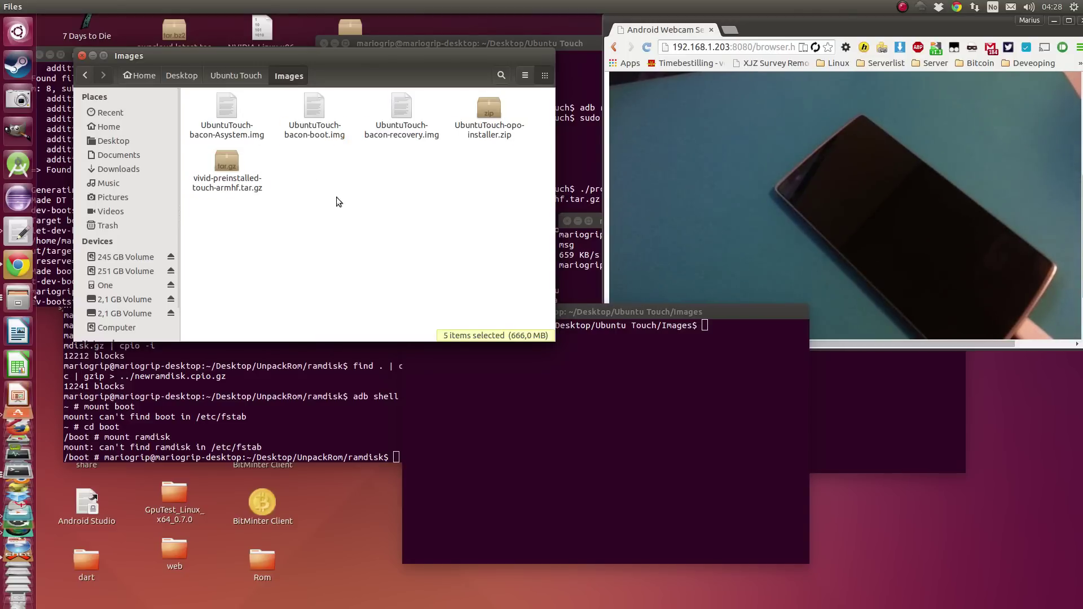
click(225, 121)
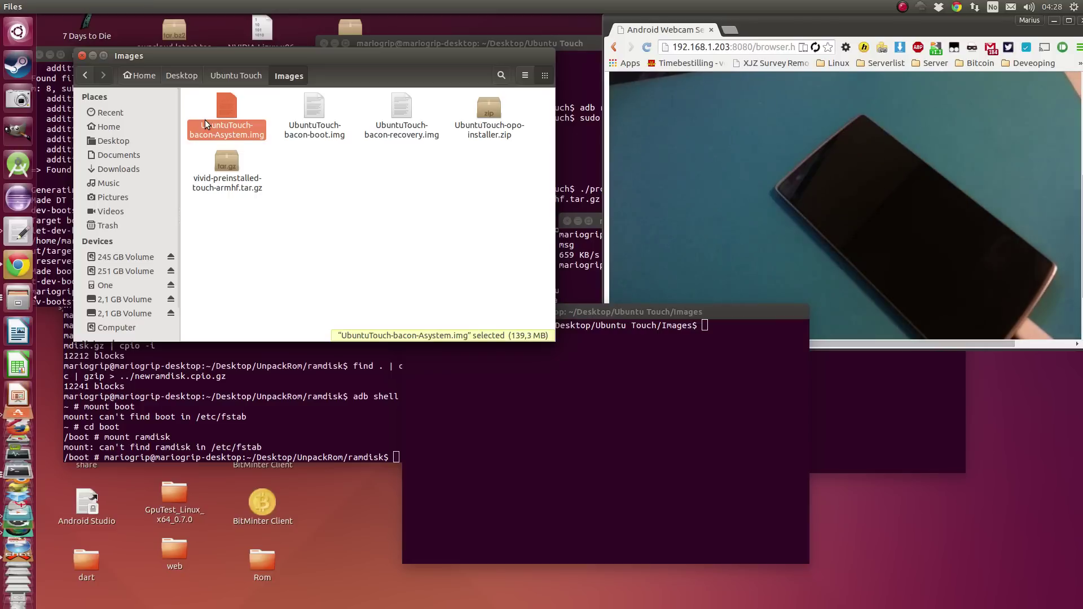
click(317, 125)
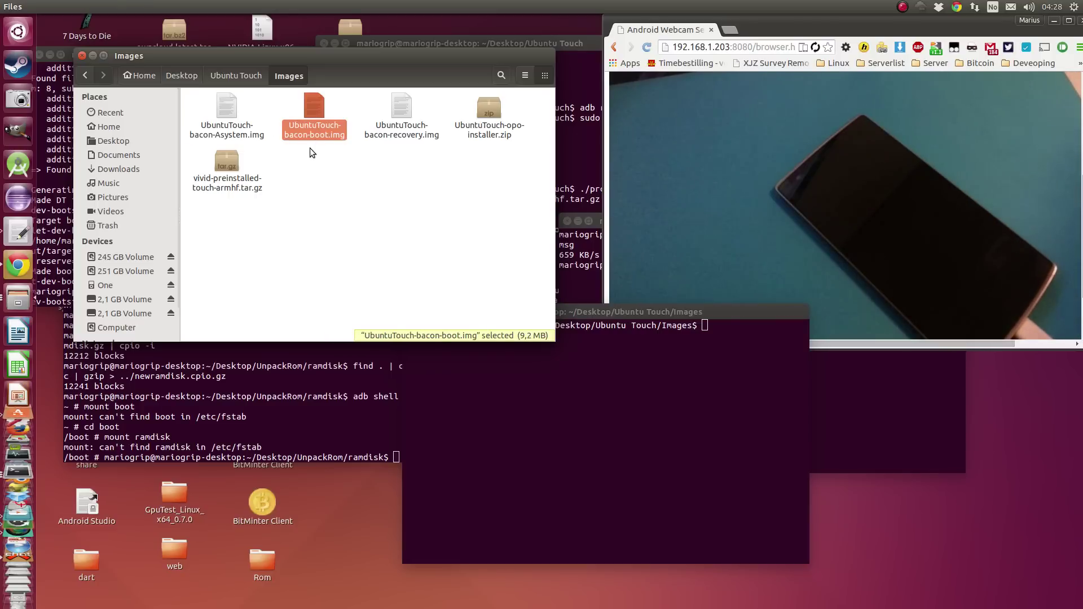
click(405, 127)
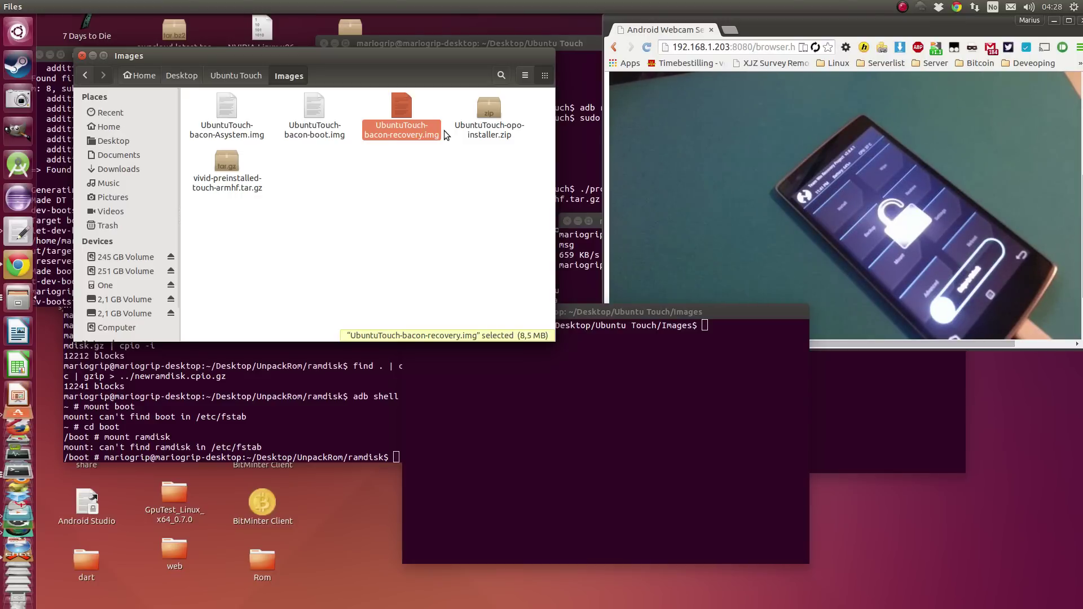
click(476, 125)
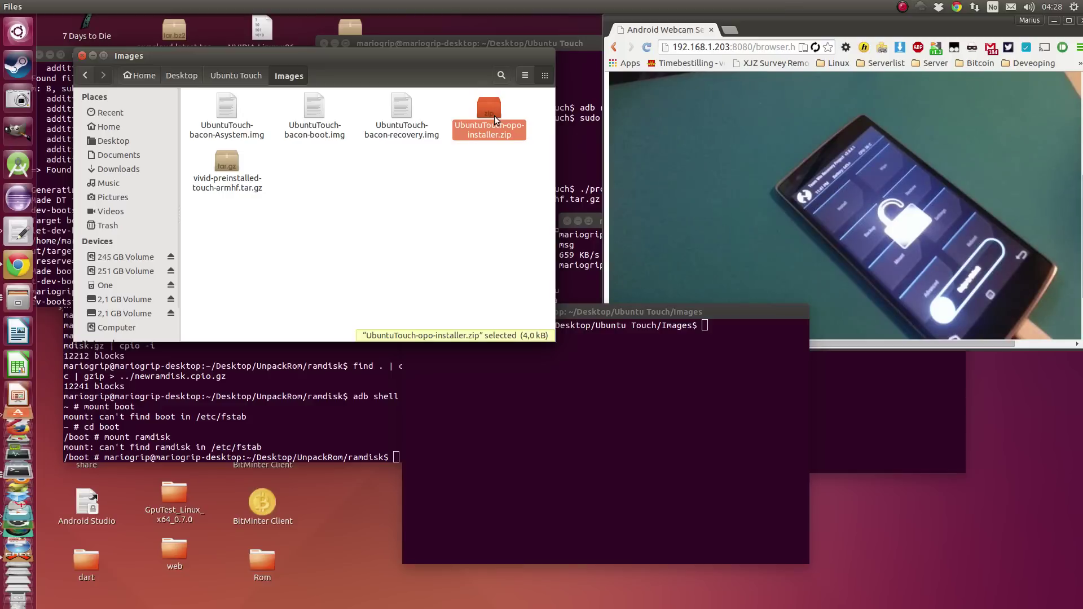
click(225, 182)
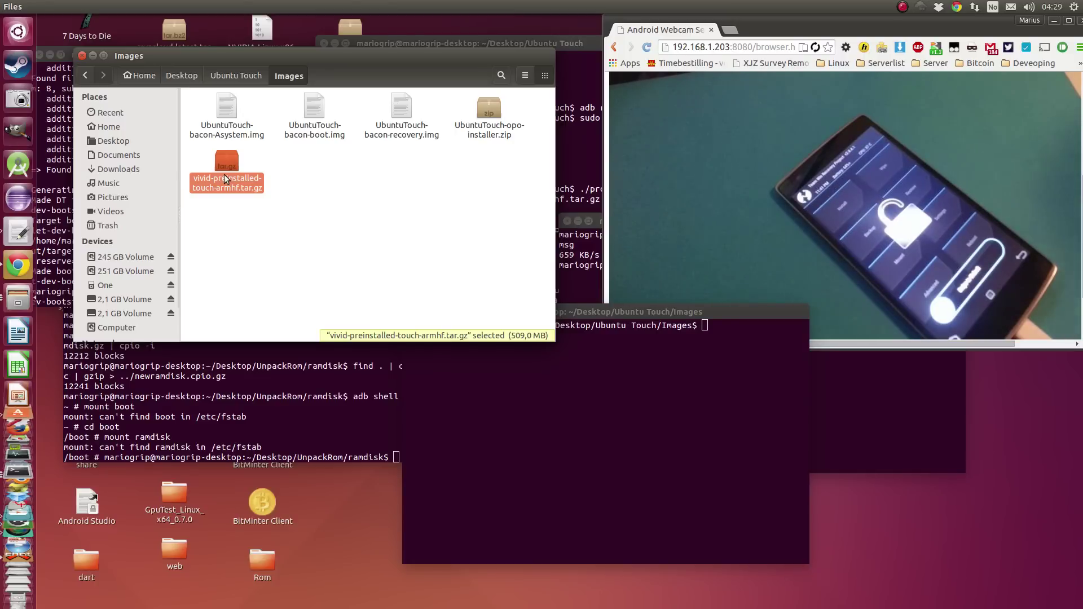
click(346, 203)
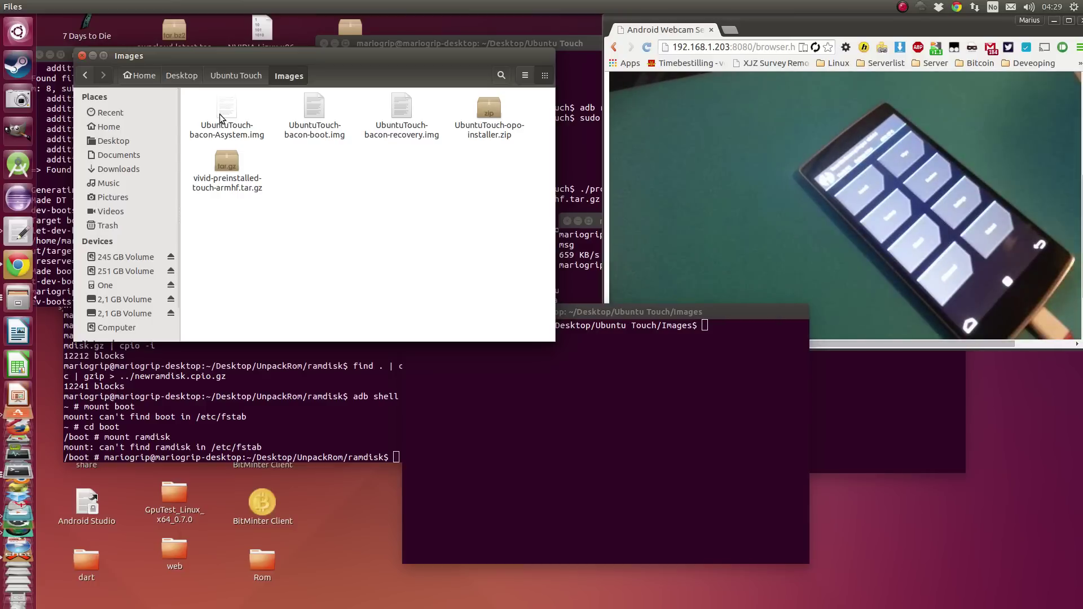
Extract the configs folder and OnePlusOne-rootstock-installer from UbuntuTouch-opo-installer.zip into the Images folder, and bring the terminal in that folder to the front.
double_click(488, 112)
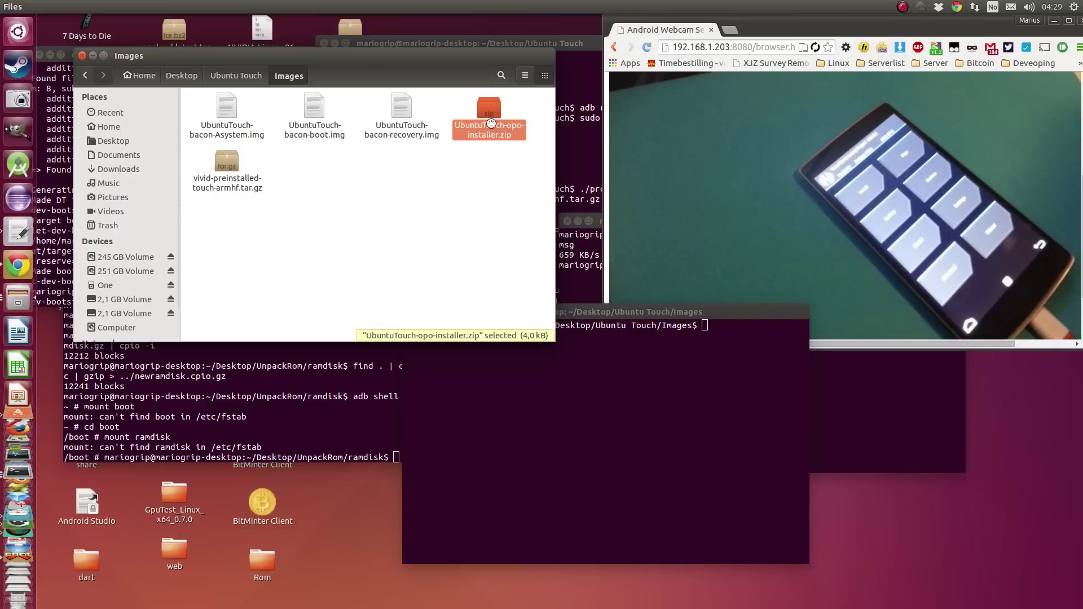
drag(172, 334, 614, 201)
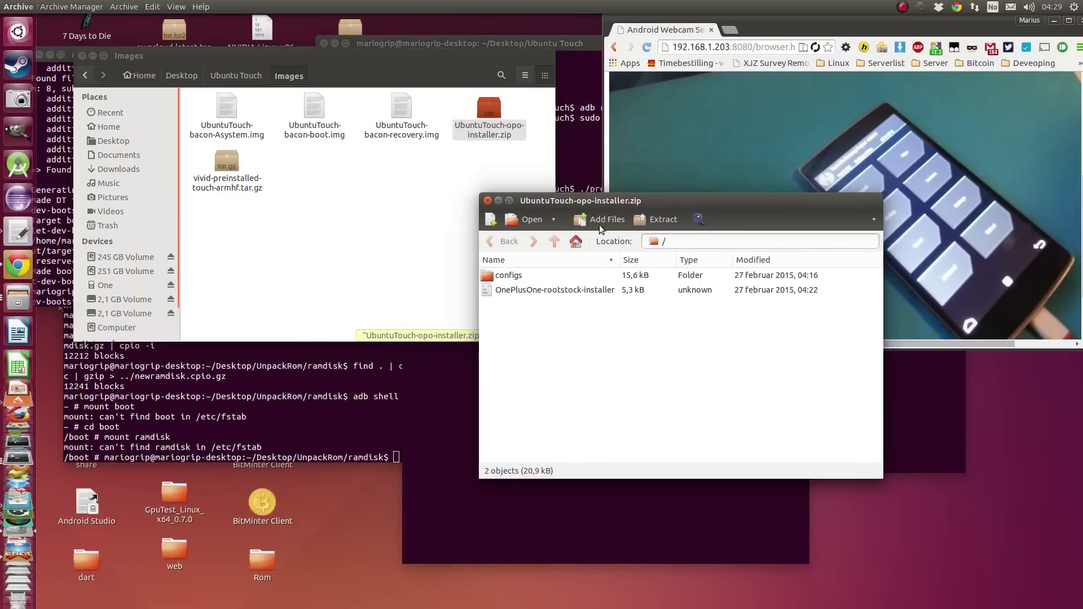
double_click(507, 275)
click(498, 241)
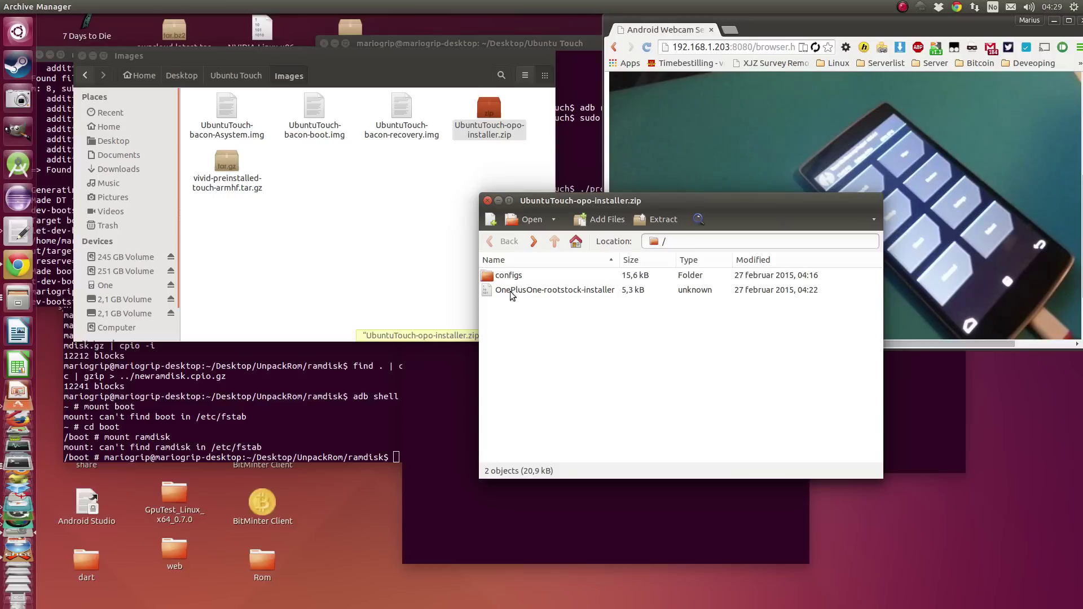
click(518, 290)
shift+click(601, 276)
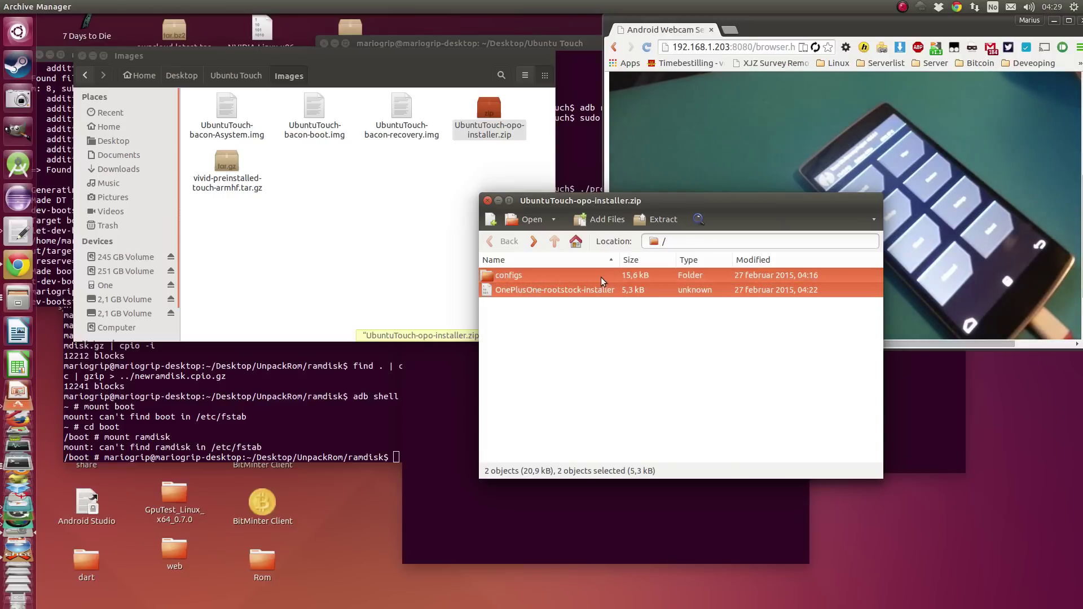
drag(600, 276, 296, 243)
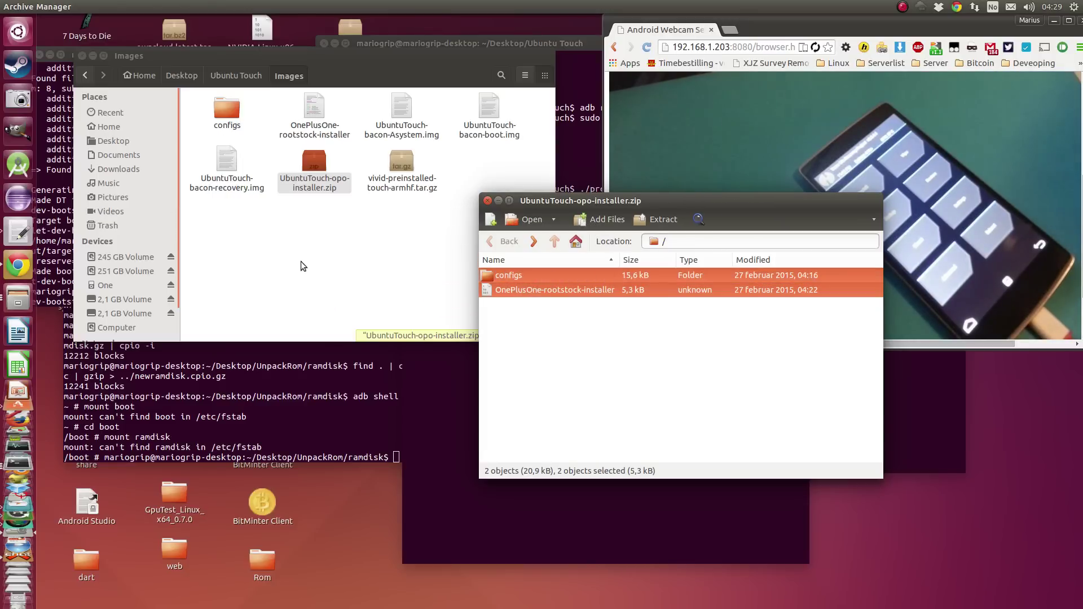
click(651, 201)
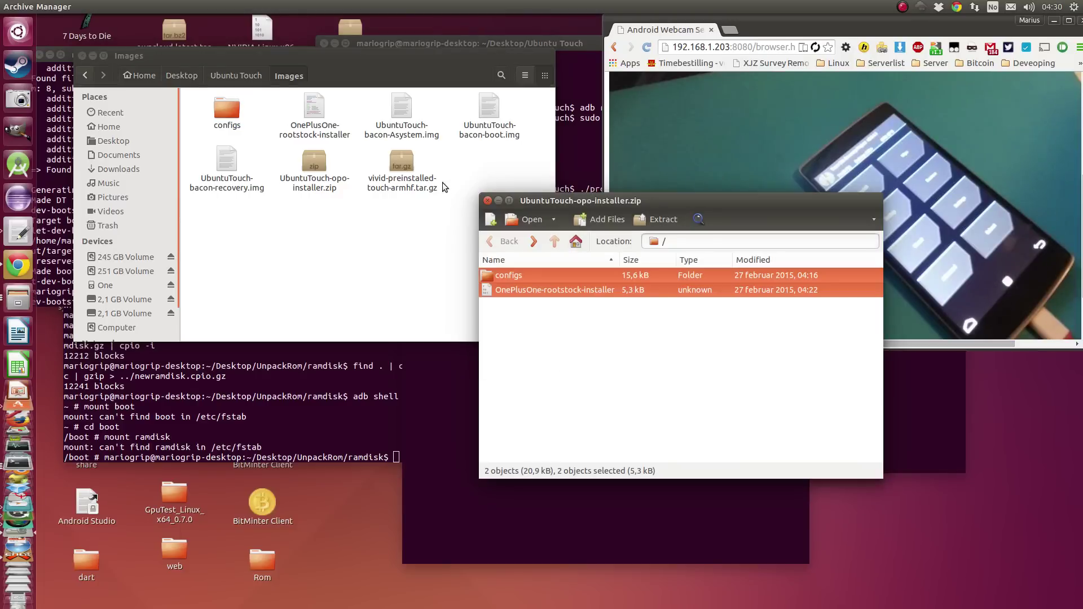
click(478, 191)
drag(613, 315, 518, 276)
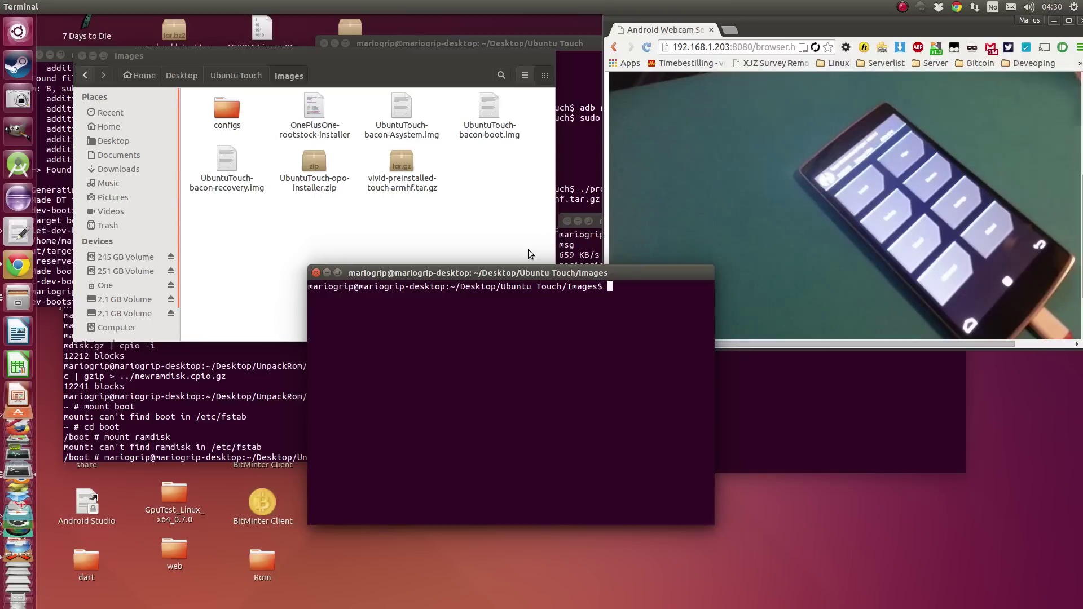
text(re)
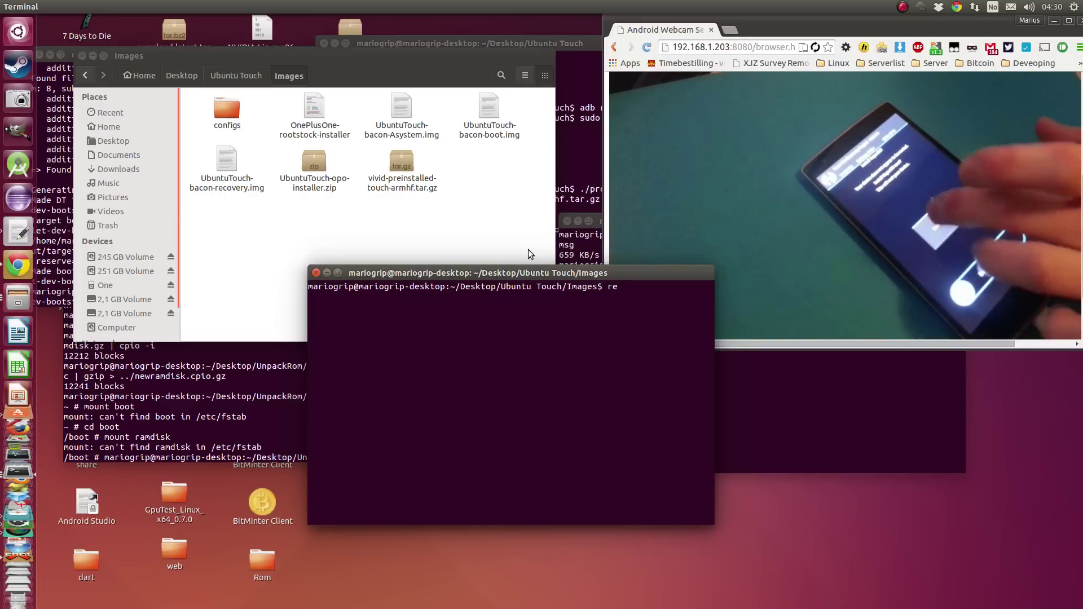
key(BackSpace)
key(BackSpace)
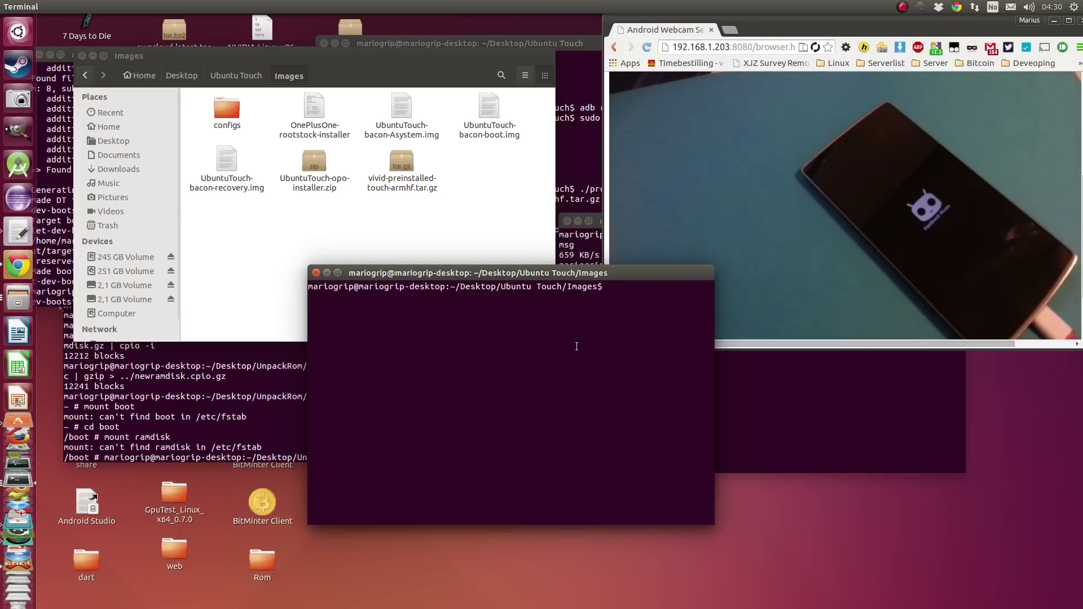
Flash UbuntuTouch-bacon-boot.img to the phone's boot partition with sudo fastboot flash boot, authenticating with the account password.
text(sudo fastboot flash boot )
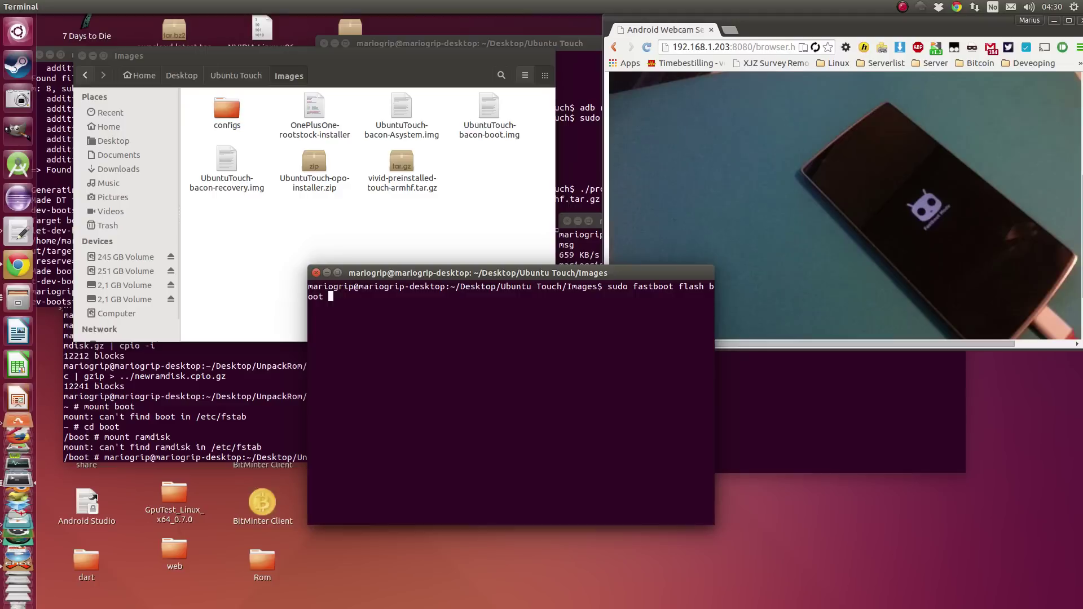
text(Ub)
key(BackSpace)
text(Ub)
key(Tab)
text(bo)
key(Tab)
key(Return)
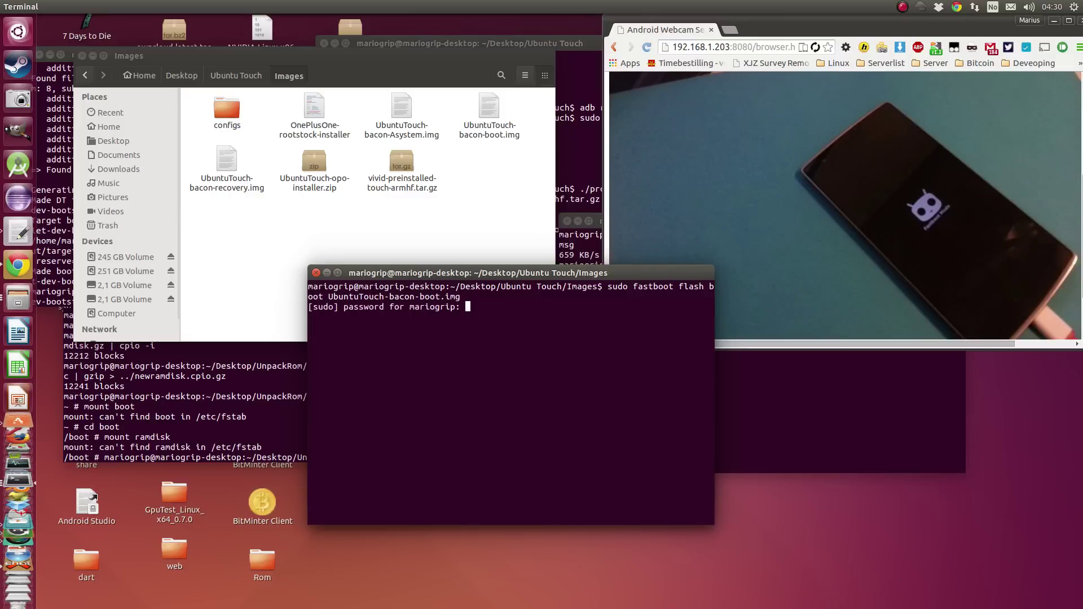
key(Return)
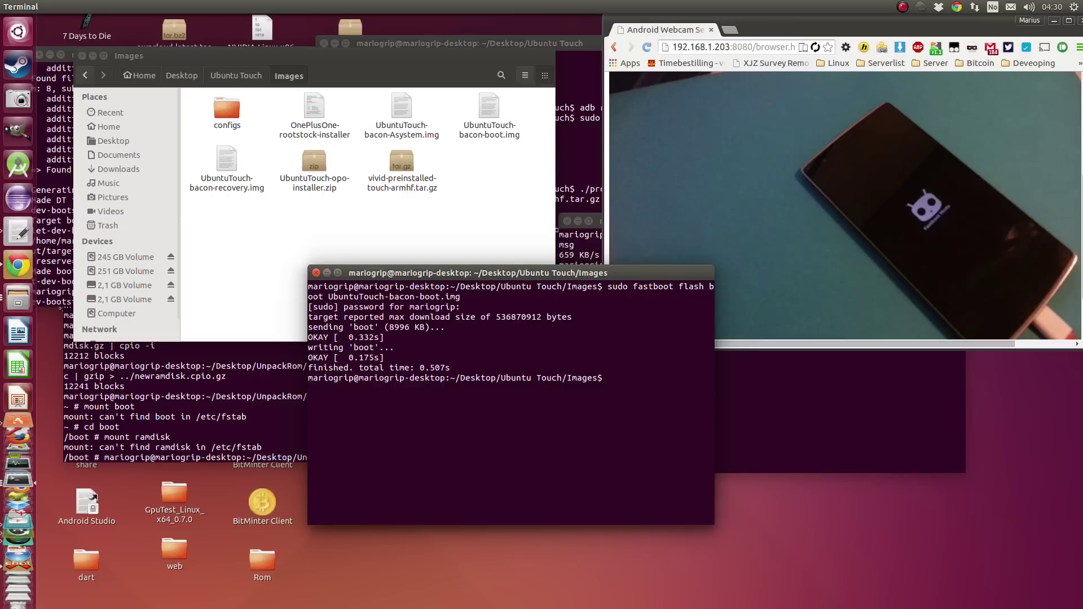
text(fast)
key(BackSpace)
key(BackSpace)
key(BackSpace)
key(BackSpace)
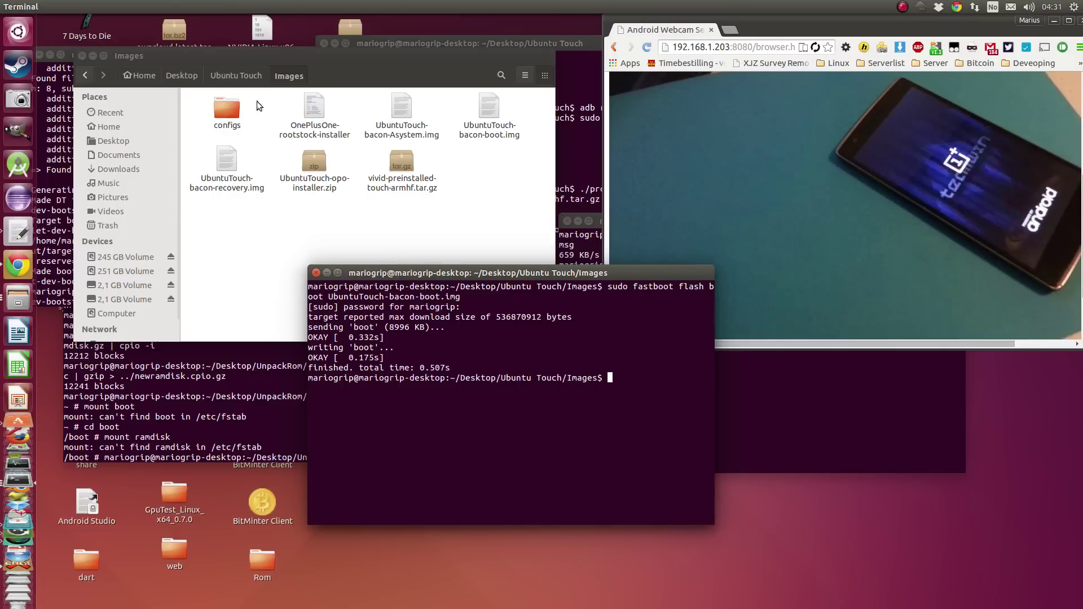
Close the phone's storage window and run ./OnePlusOne-rootstock-installer with vivid-preinstalled-touch-armhf.tar.gz and UbuntuTouch-bacon-Asystem.img as arguments.
drag(479, 270, 455, 270)
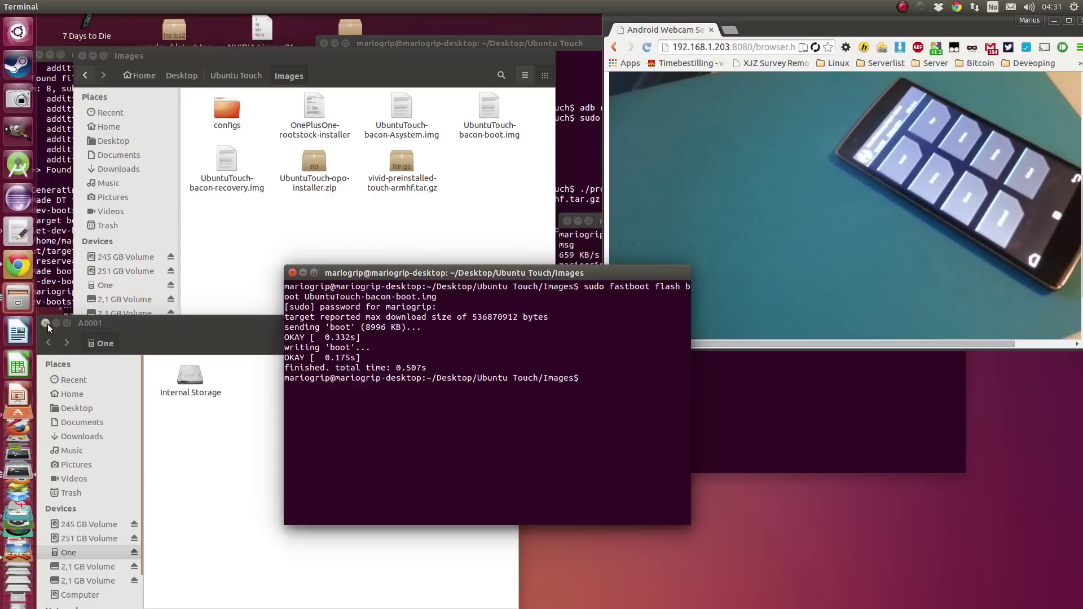
click(46, 323)
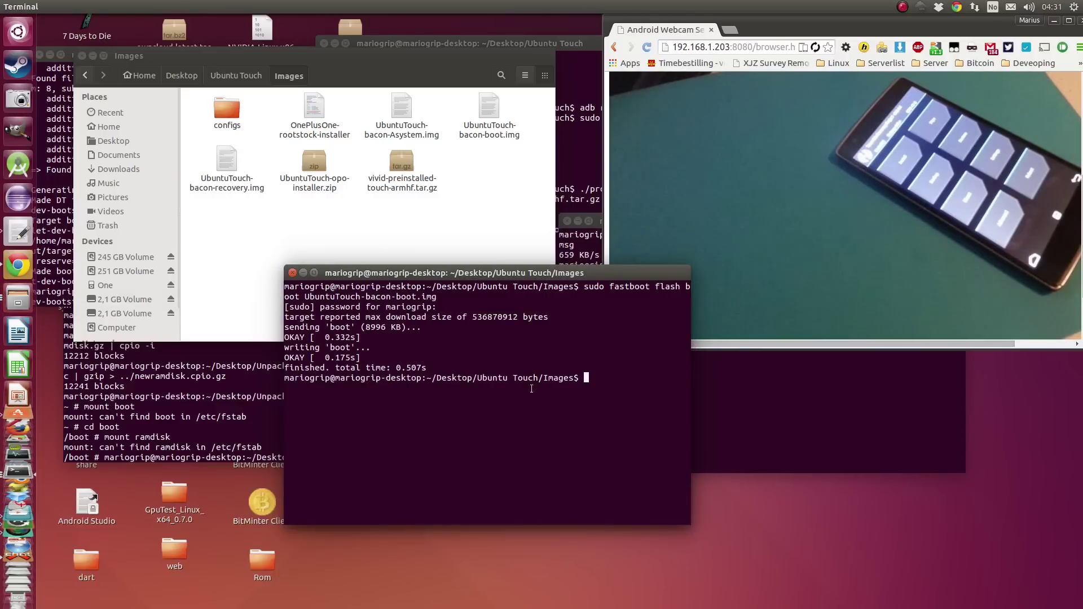
text(./)
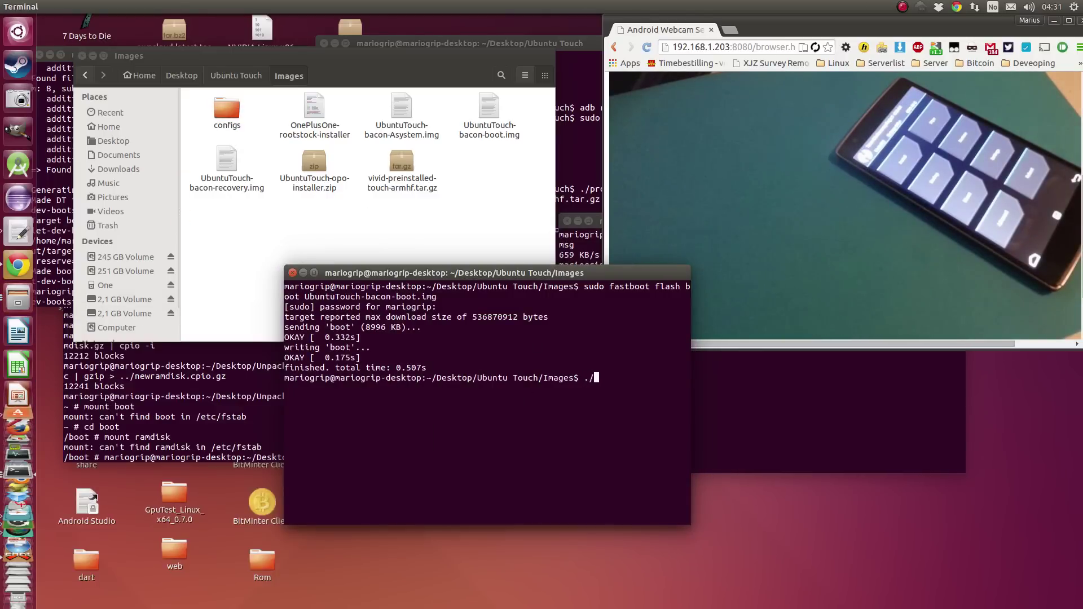
text(On)
key(Tab)
text(vi)
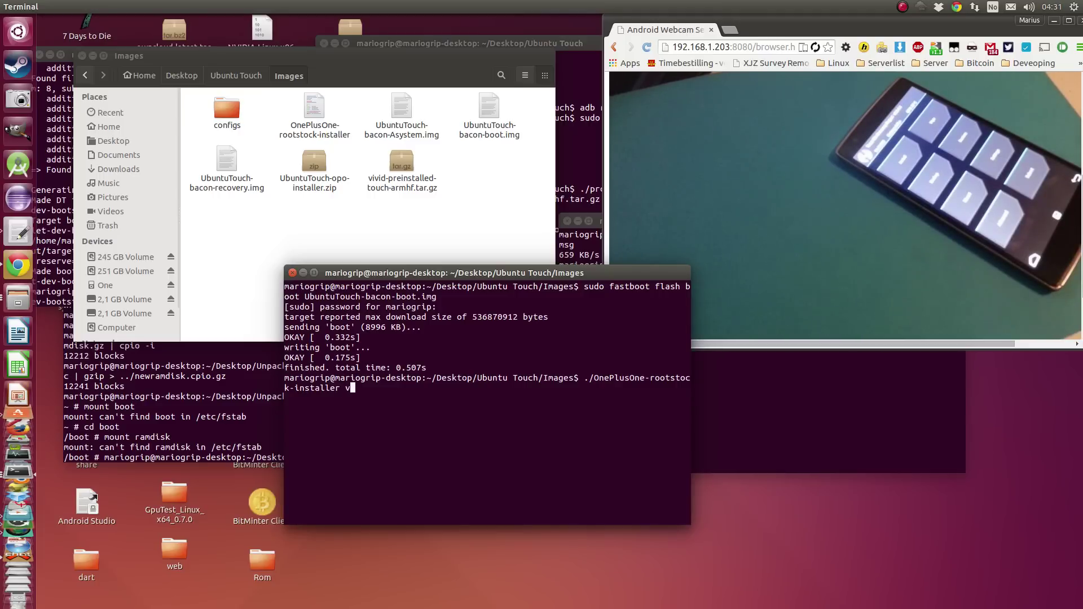
key(Tab)
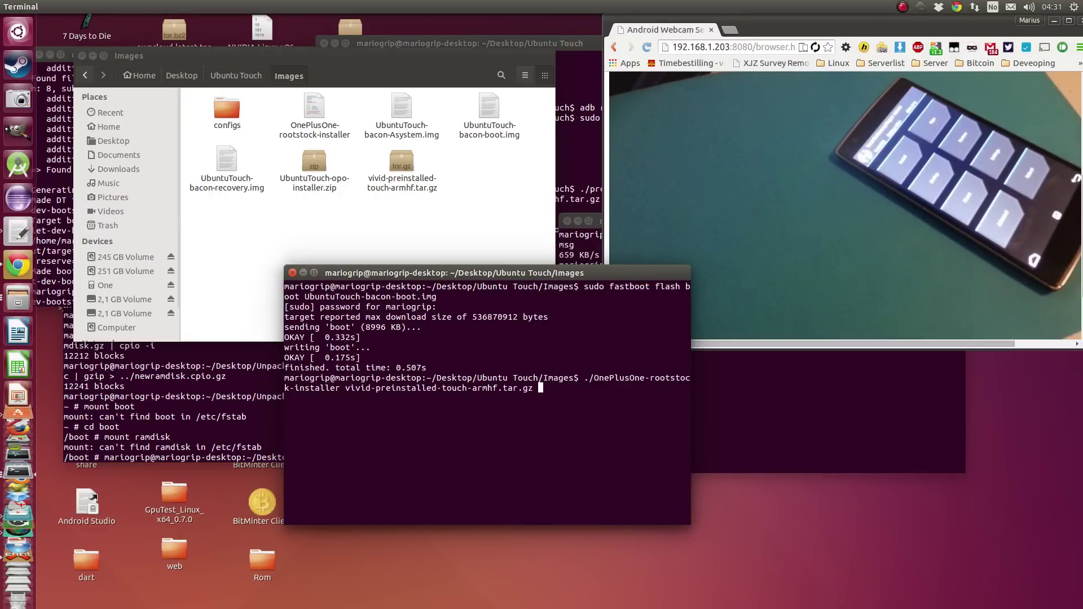
text(U)
key(Tab)
text(b)
key(Tab)
text(A)
key(Tab)
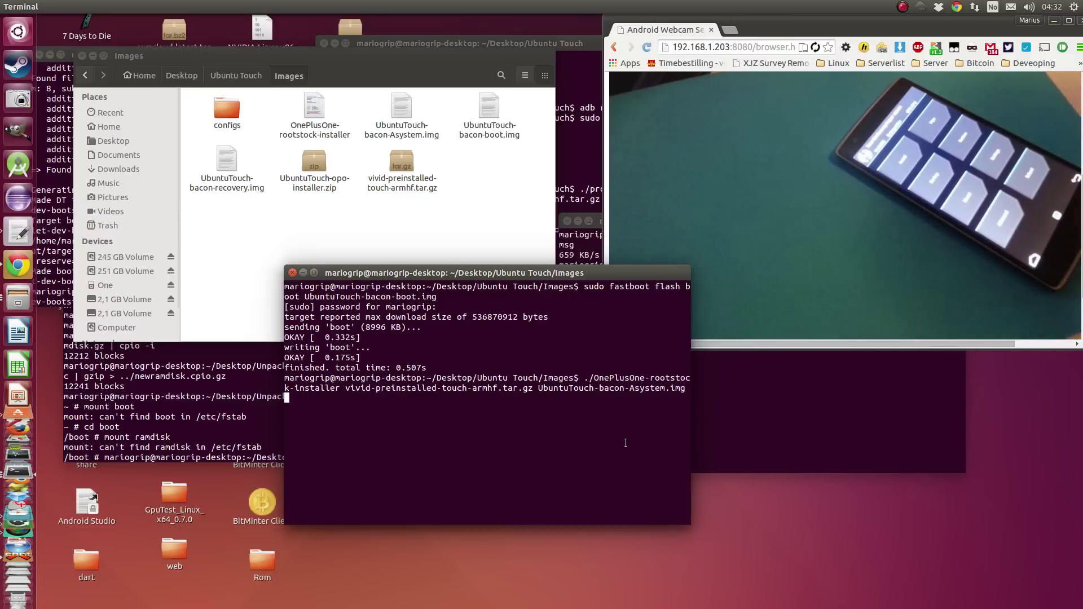
key(Return)
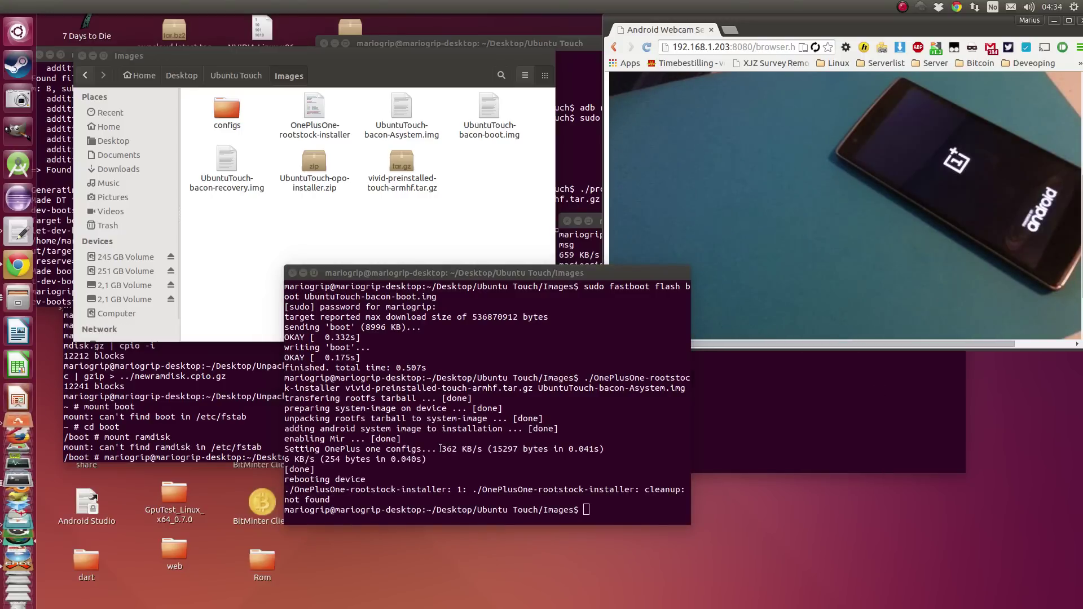
Check the OnePlus One configs line in the installer output and run adb wait-for-device for the rebooting phone.
drag(439, 447, 275, 445)
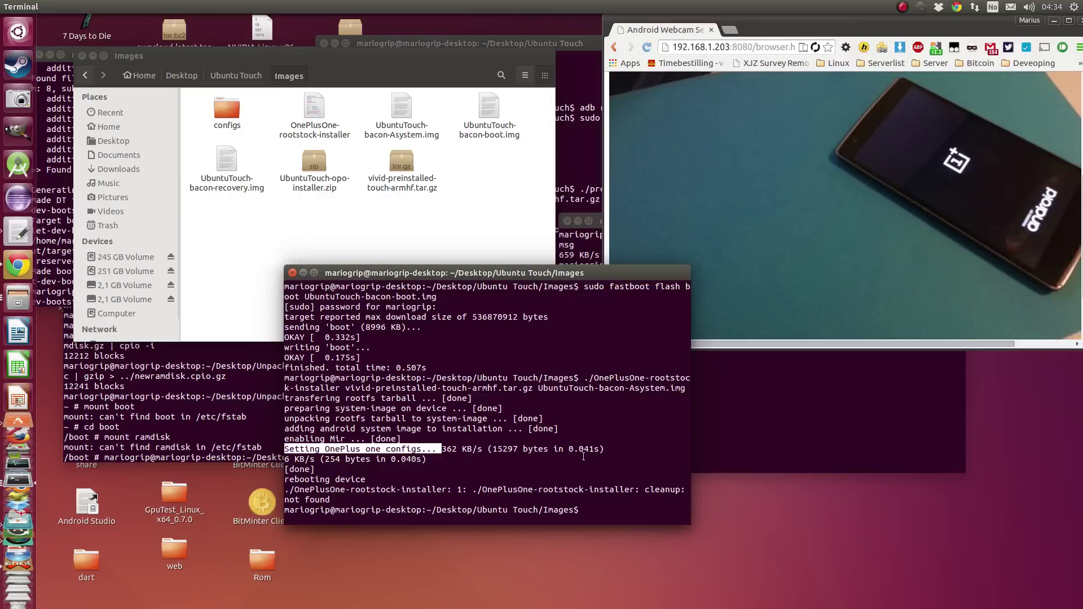
scroll(584, 457, down, 1)
text(adb devices)
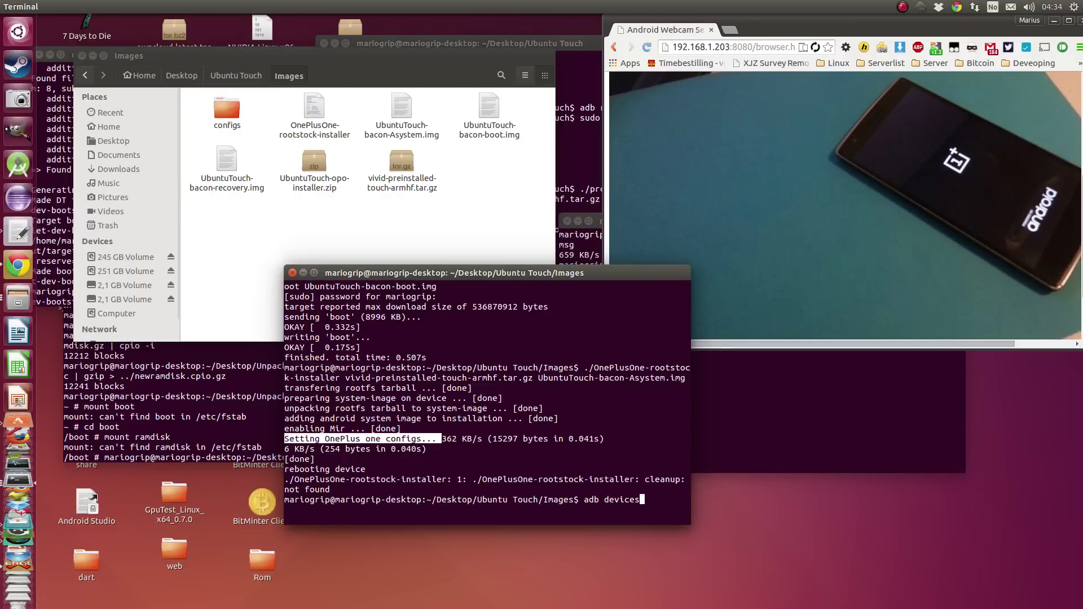
key(BackSpace)
key(BackSpace)
key(BackSpace)
key(BackSpace)
key(BackSpace)
key(BackSpace)
key(BackSpace)
text(wait-for-device)
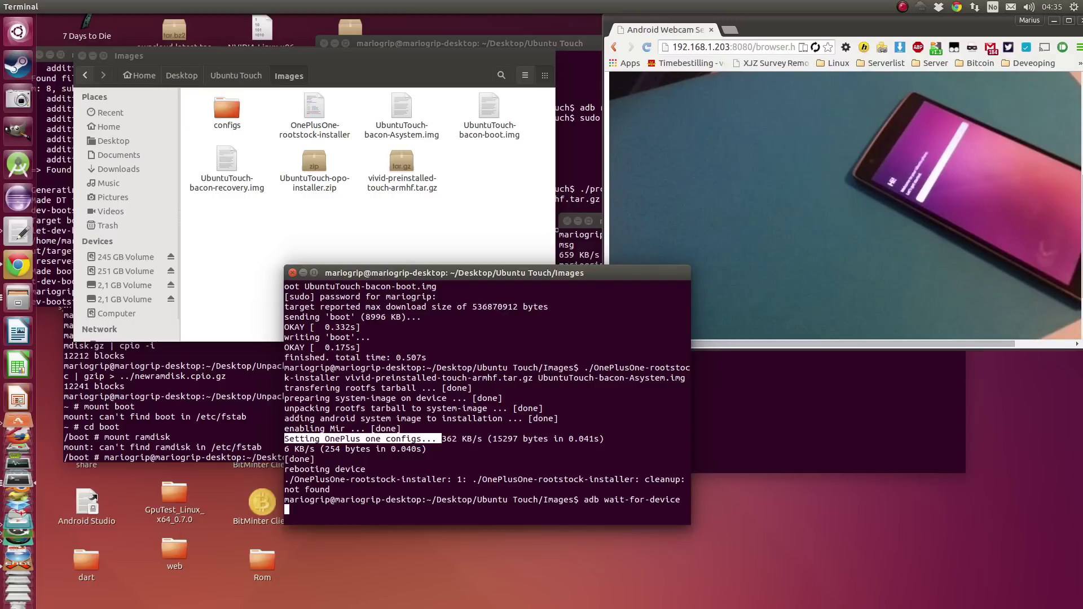
click(431, 460)
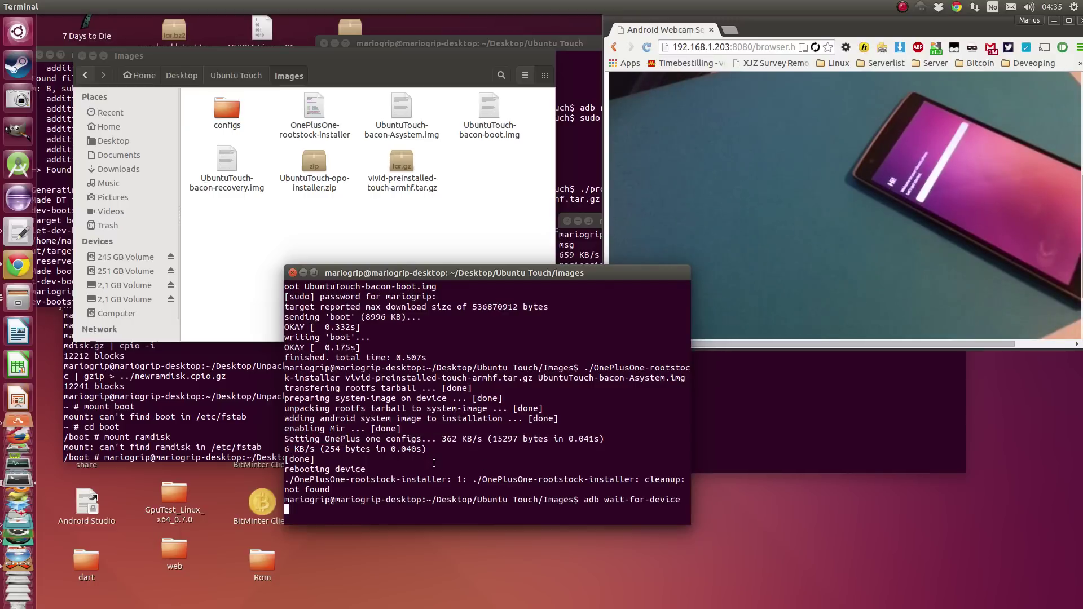